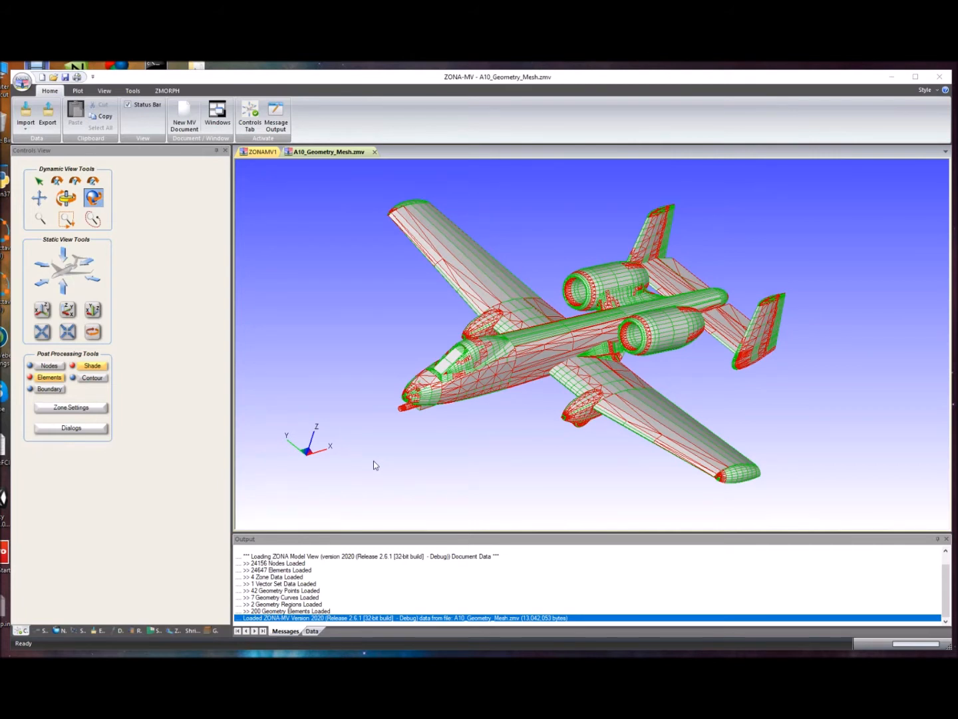
- Turn on the display of the two slice plane zones, 3 and 4, in the zone settings
{"action": "left_click", "coordinate": [99, 407]}
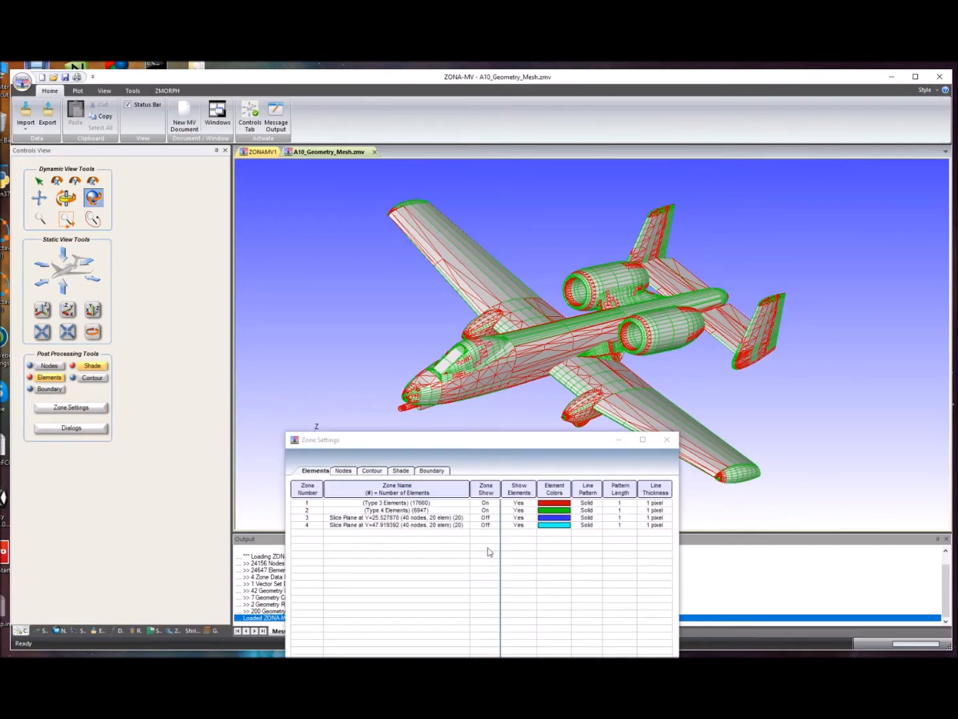
{"action": "left_click", "coordinate": [490, 519]}
{"action": "left_click", "coordinate": [490, 526]}
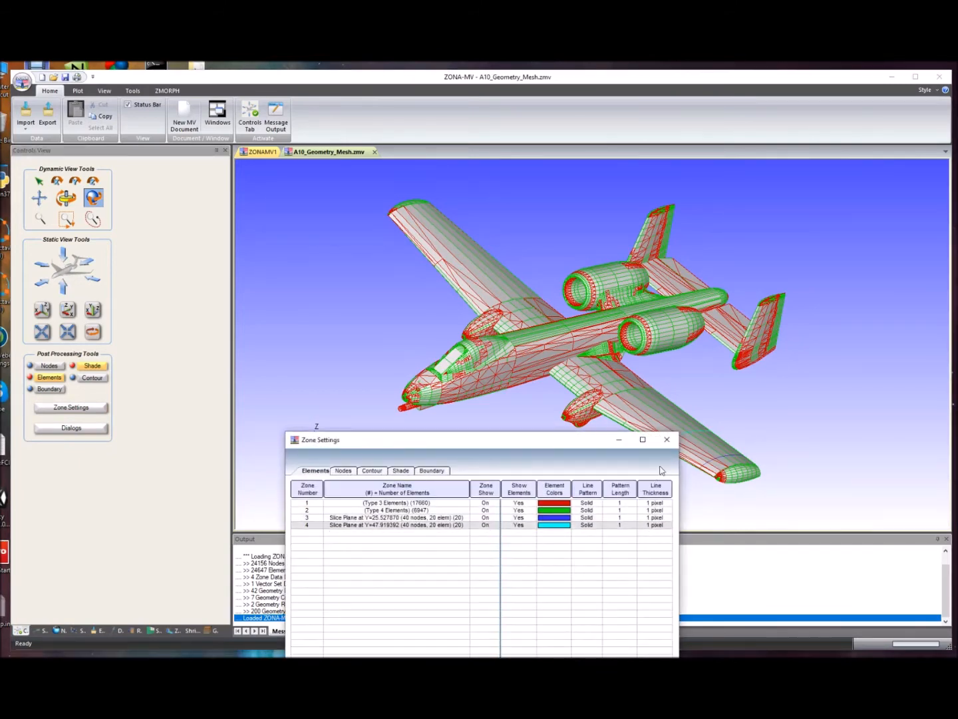
{"action": "left_click", "coordinate": [667, 439]}
{"action": "scroll", "coordinate": [692, 440], "scroll_direction": "up", "scroll_amount": 2}
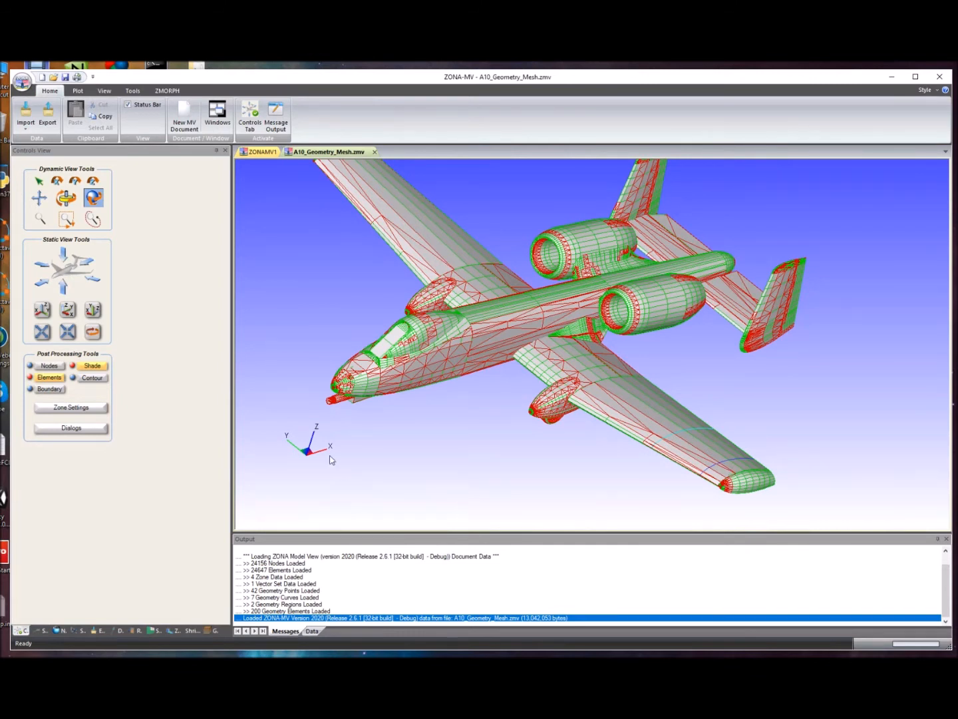
- Display the geometry mesh points and curves on the wing and view them from below the aircraft
{"action": "left_click", "coordinate": [214, 631]}
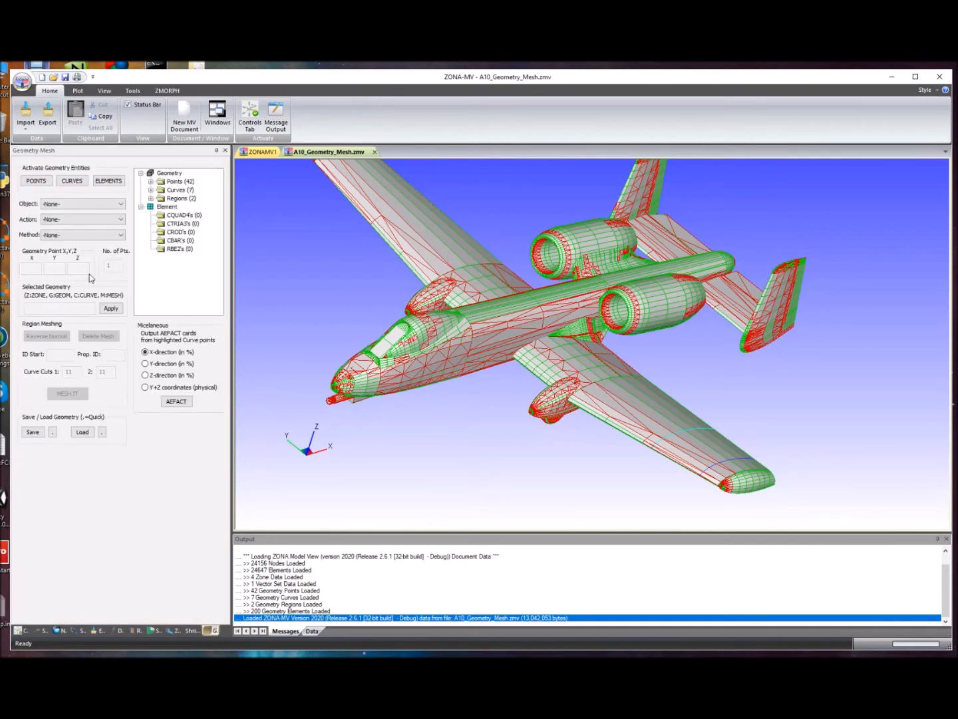
{"action": "left_click", "coordinate": [44, 181]}
{"action": "left_click", "coordinate": [74, 182]}
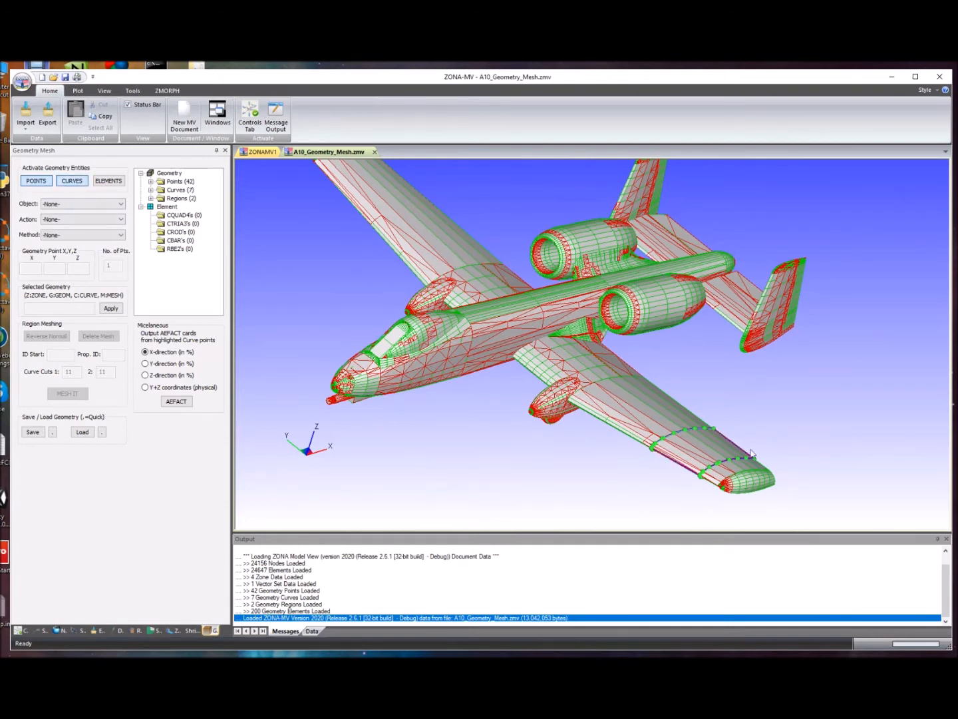
{"action": "left_click_drag", "start_coordinate": [758, 466], "coordinate": [717, 387]}
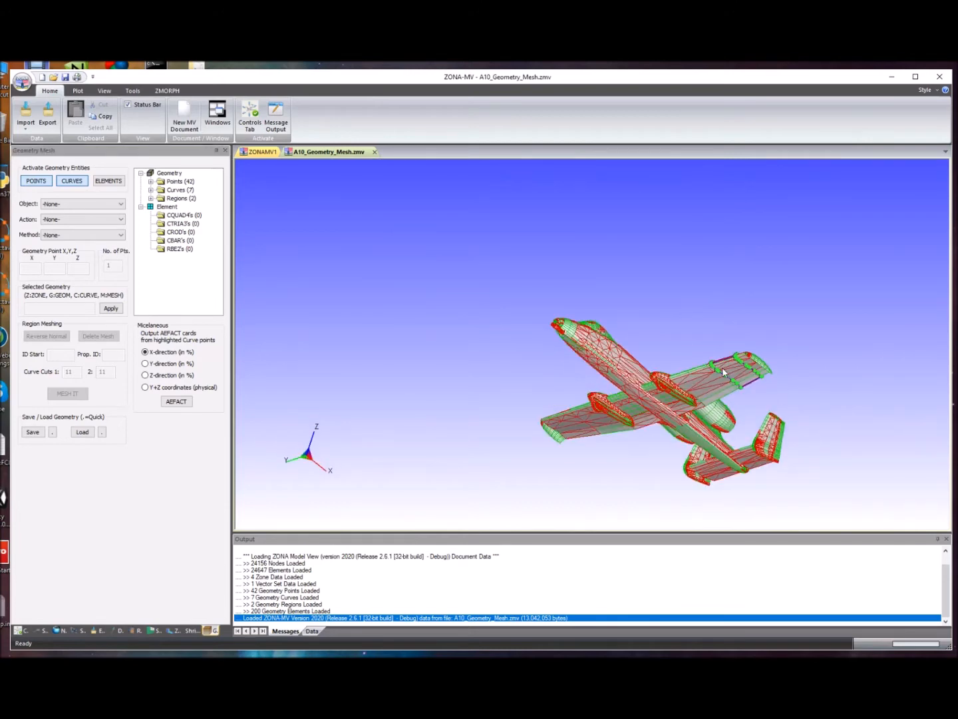
{"action": "scroll", "coordinate": [725, 371], "scroll_direction": "up", "scroll_amount": 5}
{"action": "scroll", "coordinate": [818, 387], "scroll_direction": "down", "scroll_amount": 2}
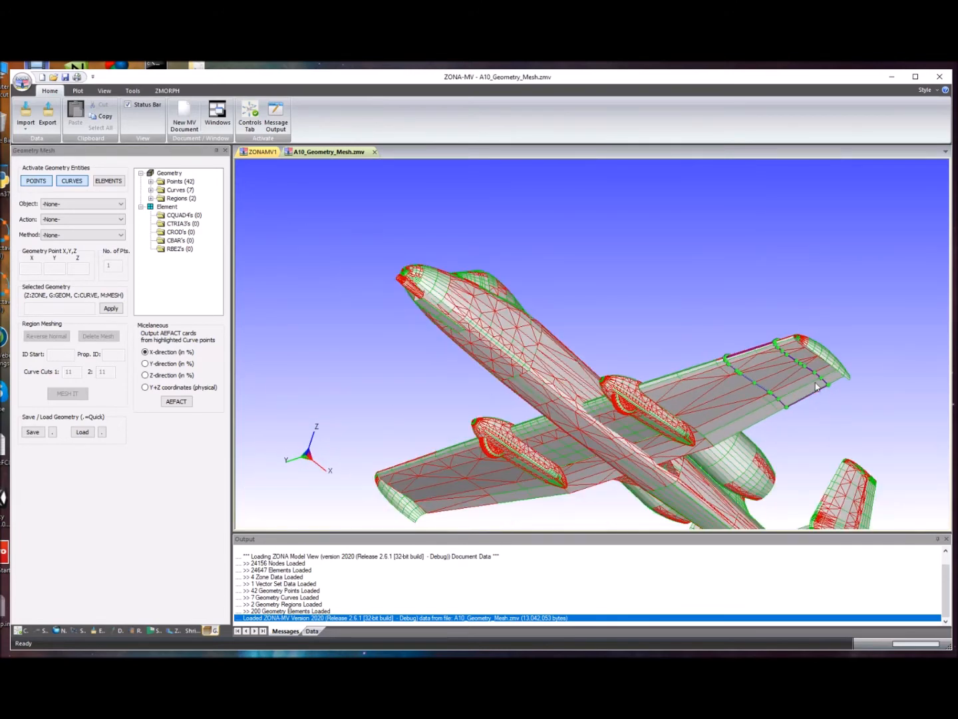
- Display the geometry mesh elements on the outer wing section
{"action": "left_click", "coordinate": [106, 182]}
{"action": "scroll", "coordinate": [844, 399], "scroll_direction": "down", "scroll_amount": 2}
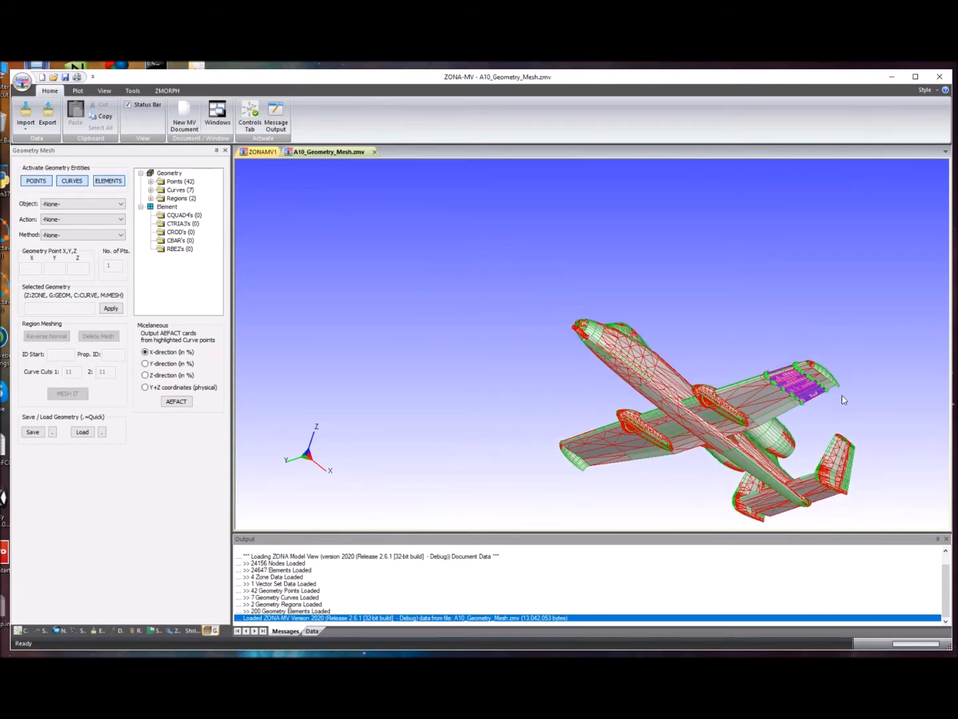
{"action": "scroll", "coordinate": [758, 378], "scroll_direction": "up", "scroll_amount": 5}
{"action": "scroll", "coordinate": [610, 320], "scroll_direction": "down", "scroll_amount": 3}
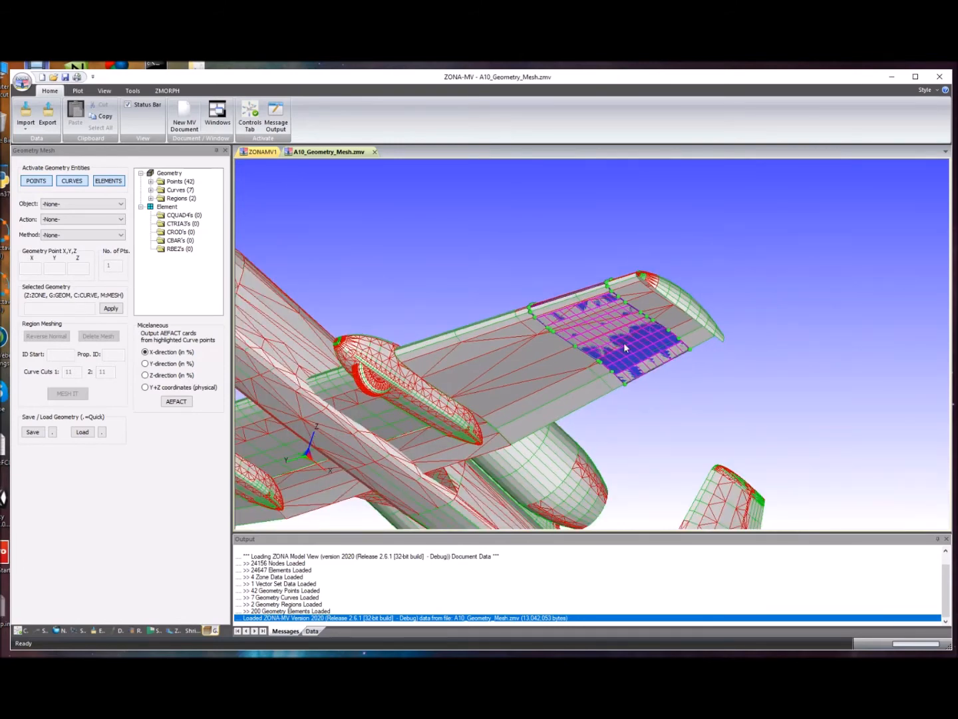
- Hide the aircraft model by switching off its Elements and Shade display
{"action": "left_click", "coordinate": [22, 631]}
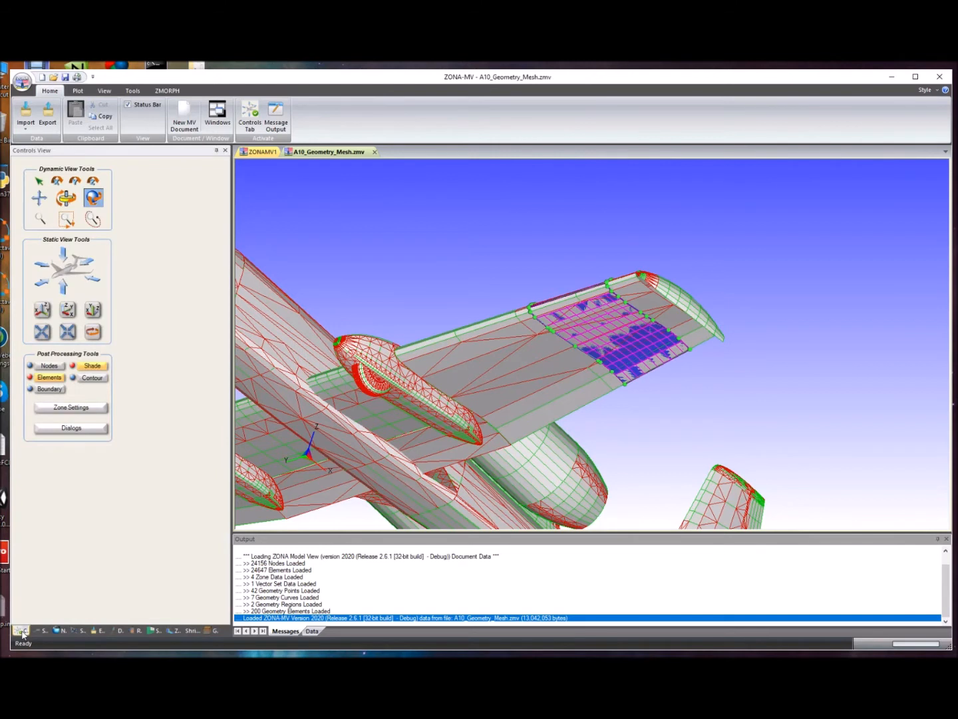
{"action": "left_click", "coordinate": [49, 378]}
{"action": "left_click", "coordinate": [93, 367]}
{"action": "left_click_drag", "start_coordinate": [405, 347], "coordinate": [480, 348]}
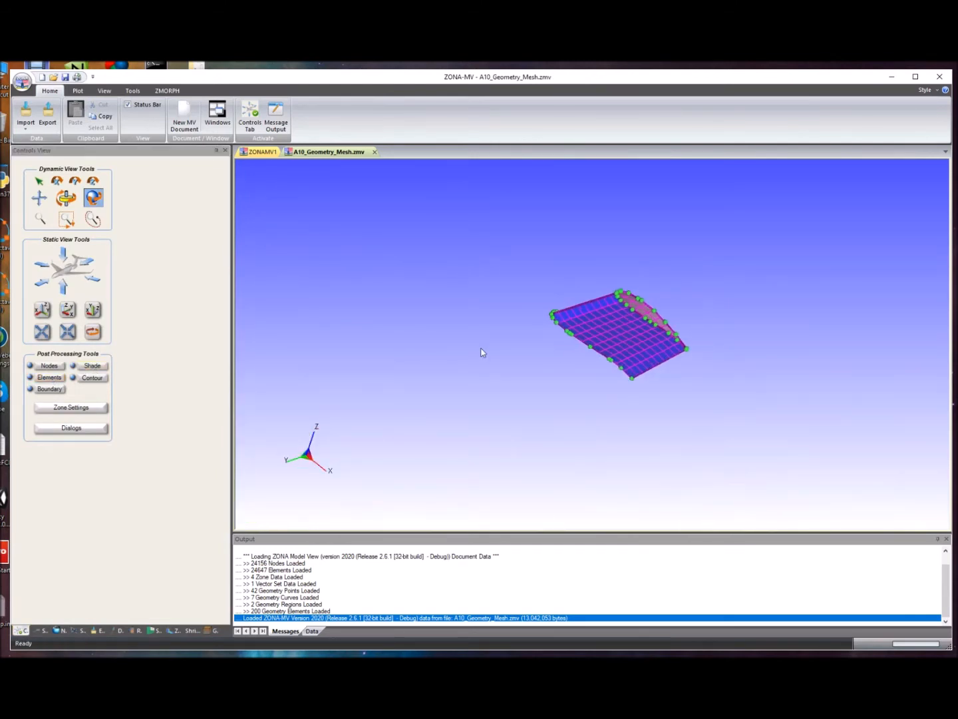
- Hide the geometry points and curves so only the wing section's mesh elements are displayed
{"action": "left_click", "coordinate": [210, 629]}
{"action": "left_click", "coordinate": [36, 181]}
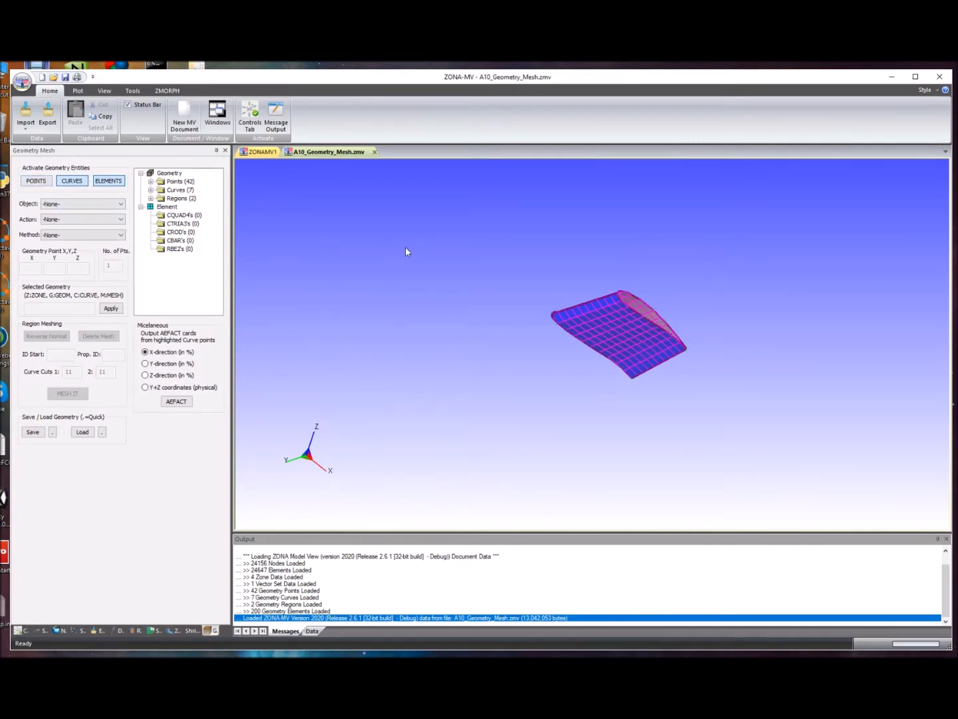
{"action": "left_click_drag", "start_coordinate": [459, 261], "coordinate": [584, 397]}
{"action": "left_click", "coordinate": [67, 183]}
{"action": "scroll", "coordinate": [589, 403], "scroll_direction": "up", "scroll_amount": 5}
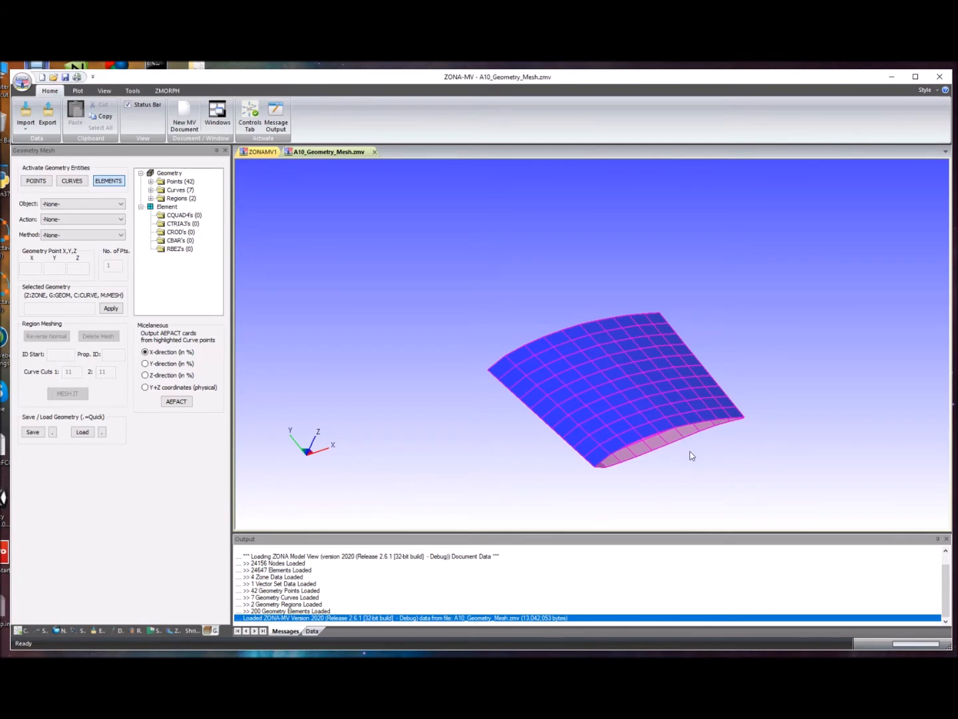
{"action": "scroll", "coordinate": [692, 456], "scroll_direction": "down", "scroll_amount": 1}
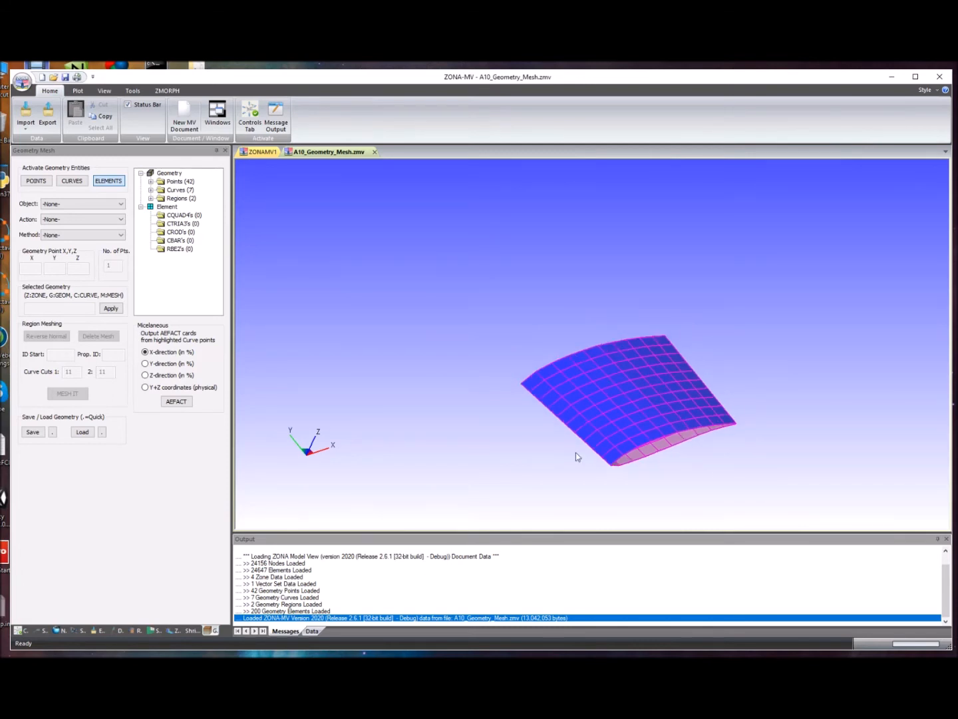
- Set up a data export with Geometry Mesh Data as the source, keeping the 0.000010 grid merge tolerance
{"action": "left_click", "coordinate": [47, 115]}
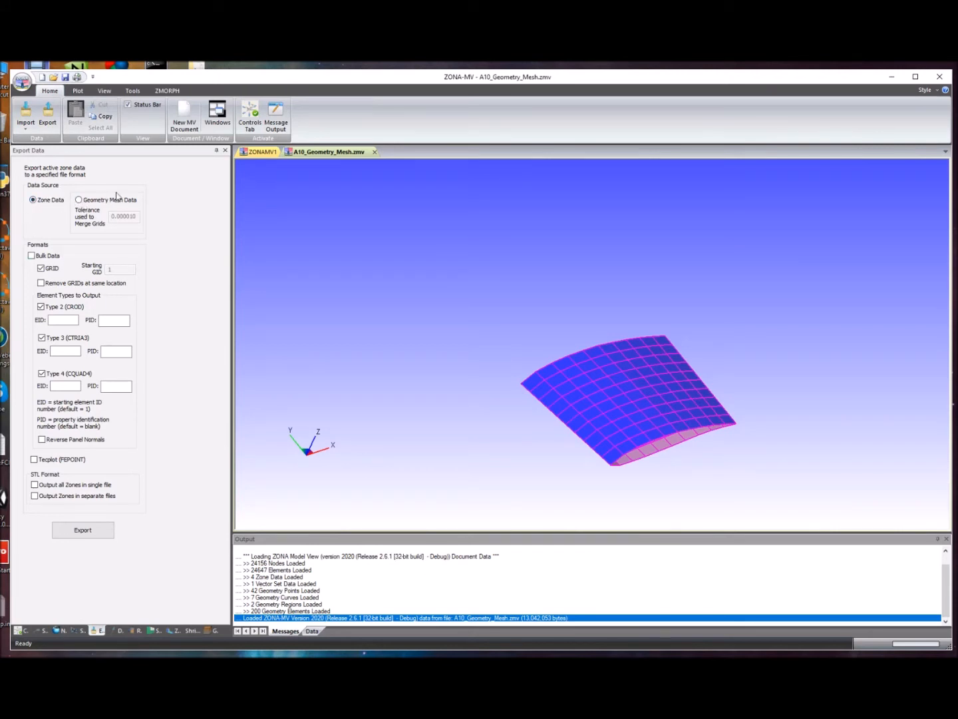
{"action": "left_click", "coordinate": [79, 200]}
{"action": "left_click_drag", "start_coordinate": [111, 217], "coordinate": [137, 218]}
{"action": "scroll", "coordinate": [627, 463], "scroll_direction": "up", "scroll_amount": 2}
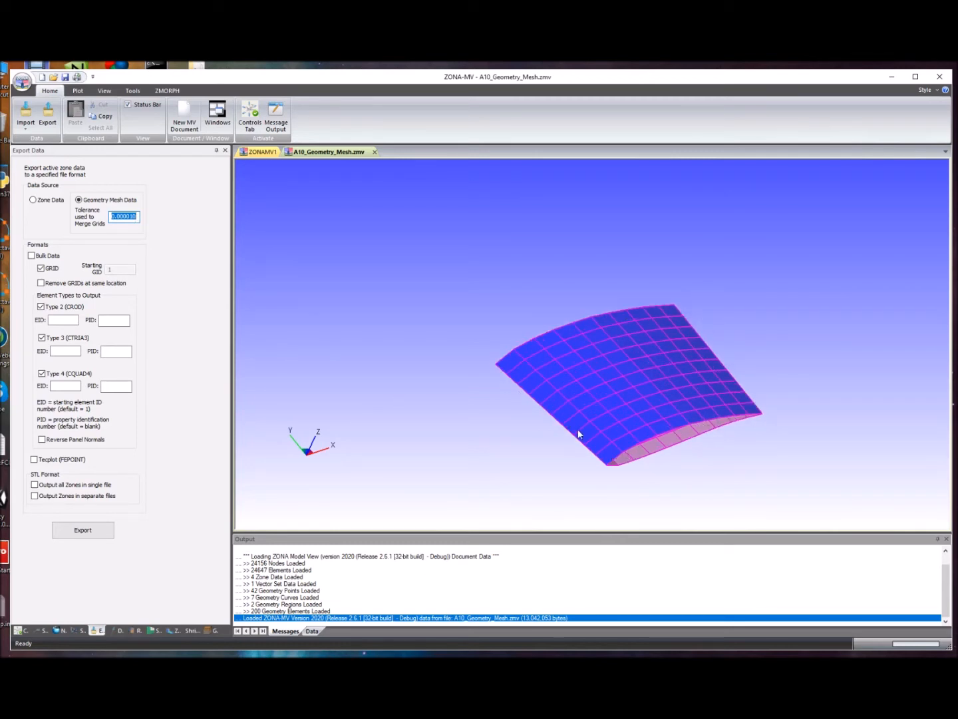
{"action": "scroll", "coordinate": [601, 464], "scroll_direction": "up", "scroll_amount": 2}
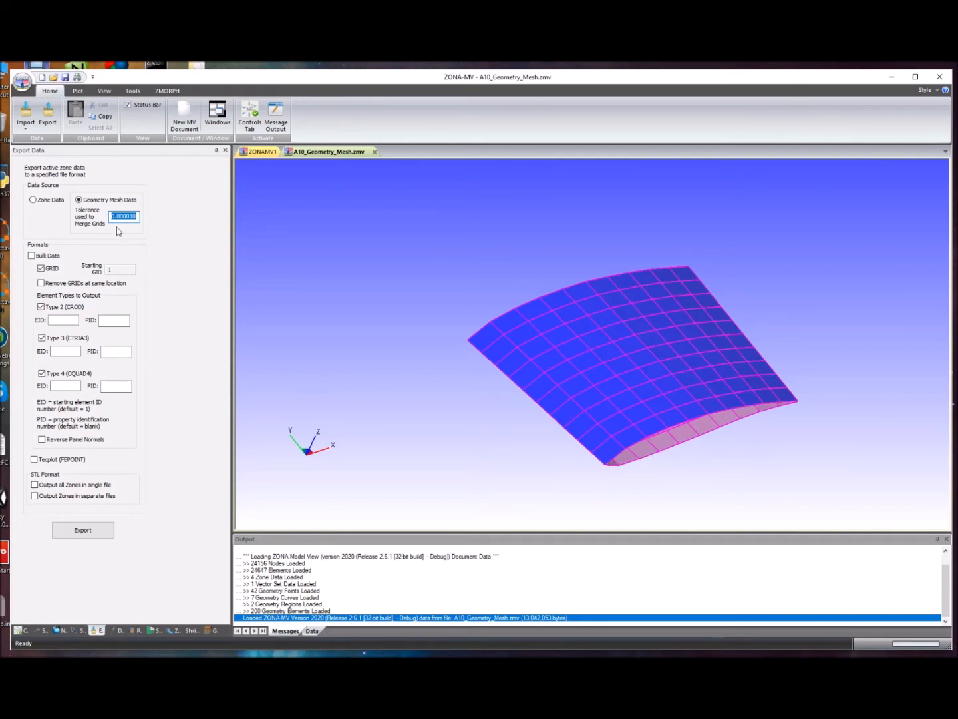
{"action": "left_click", "coordinate": [134, 216]}
{"action": "left_click_drag", "start_coordinate": [112, 219], "coordinate": [141, 224]}
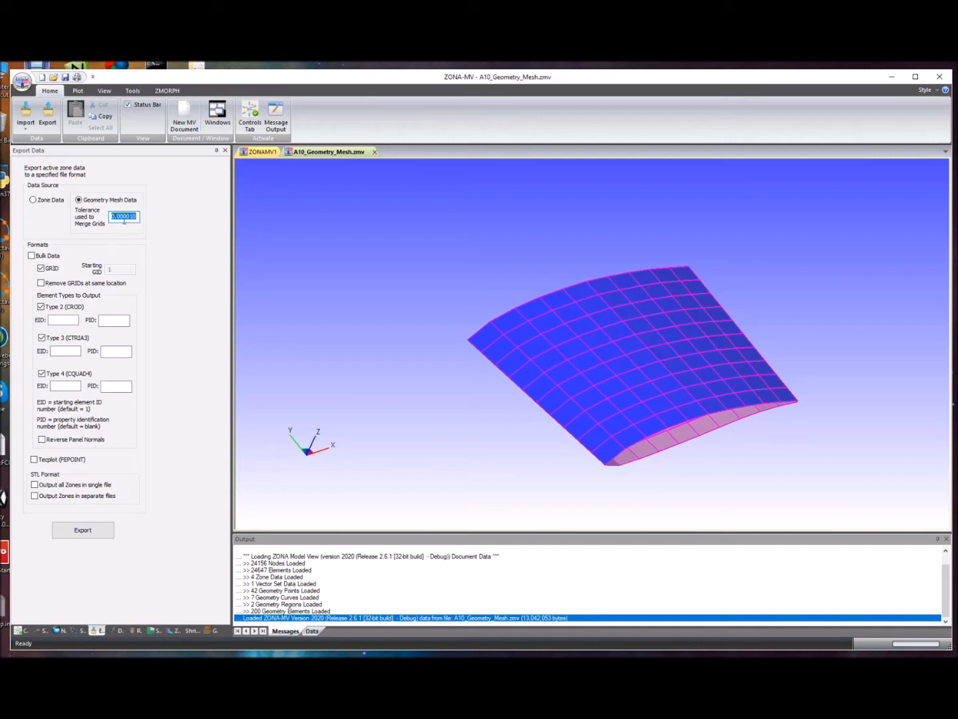
- Export the geometry mesh to the Desktop as a bulk data file named SmallMesh.bdf
{"action": "left_click", "coordinate": [82, 529]}
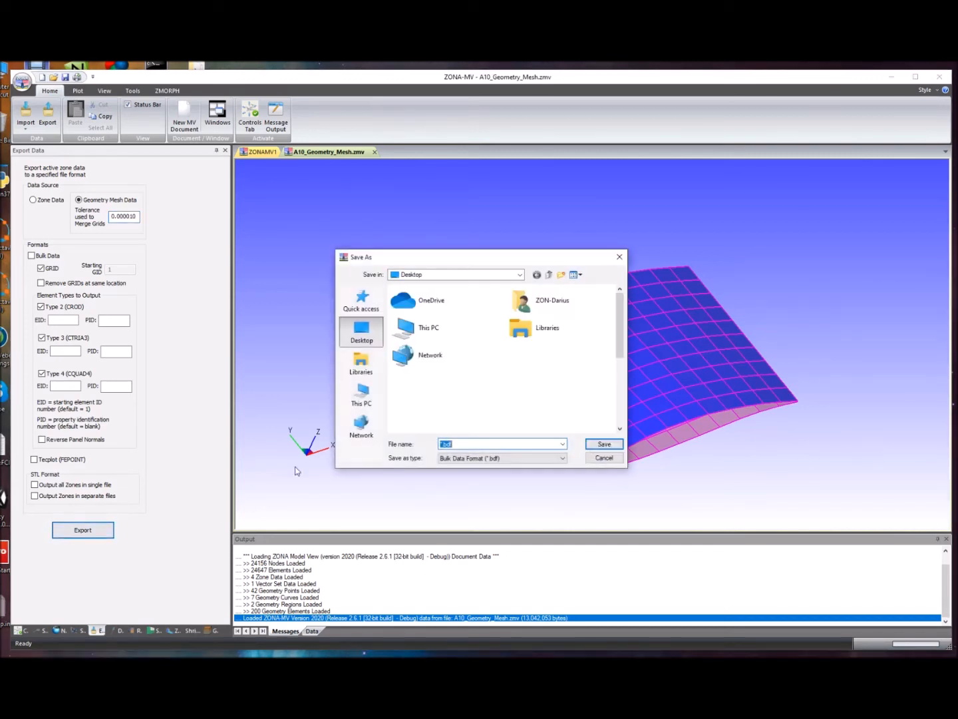
{"action": "left_click", "coordinate": [443, 445]}
{"action": "key", "text": "BackSpace"}
{"action": "type", "text": "Small"}
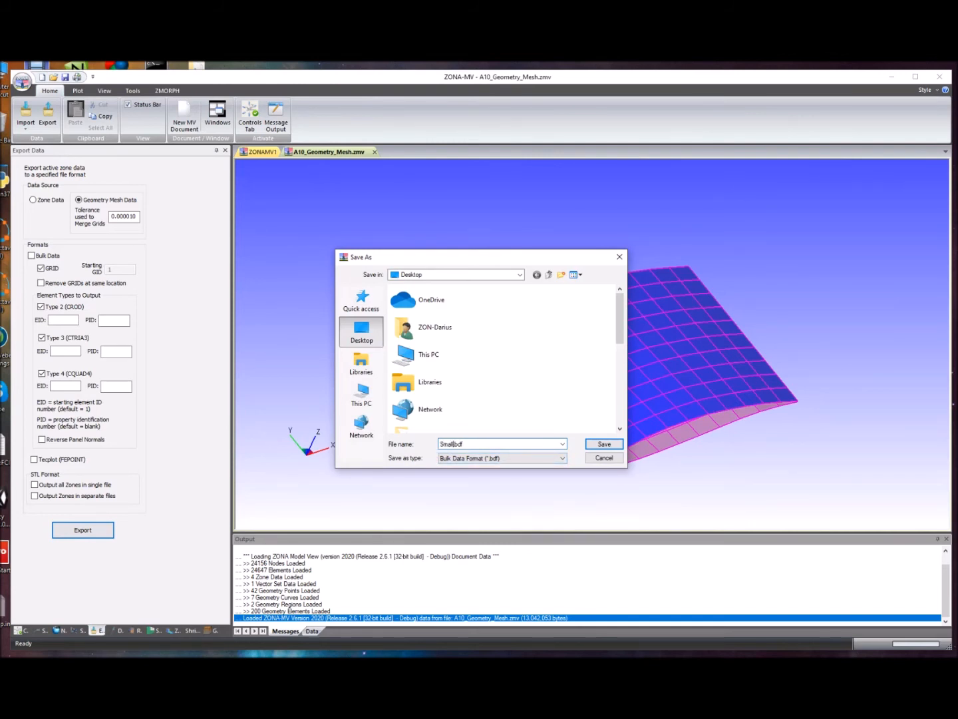
{"action": "type", "text": "Mesh"}
{"action": "left_click", "coordinate": [589, 444]}
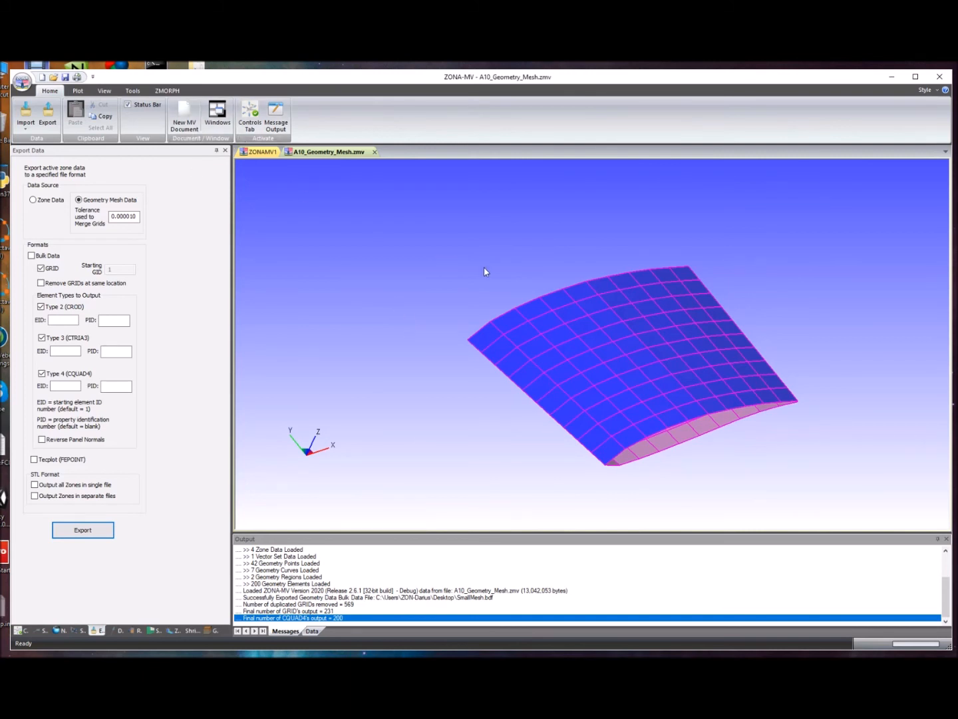
- Create a new MV document and start a Nastran input import using ZNDAL
{"action": "left_click", "coordinate": [192, 114]}
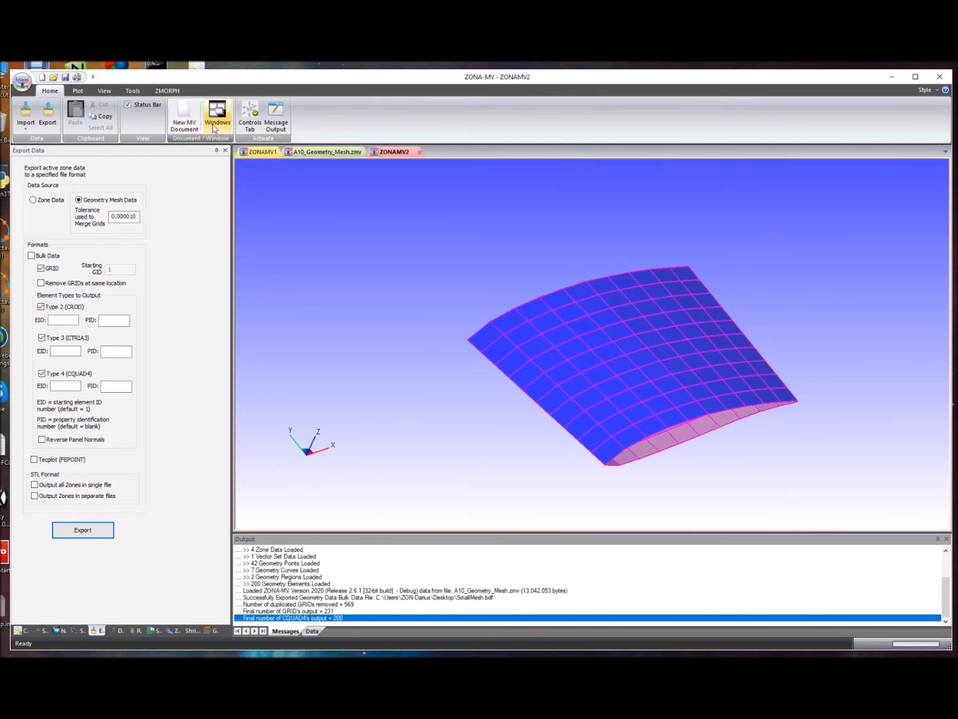
{"action": "left_click", "coordinate": [26, 115]}
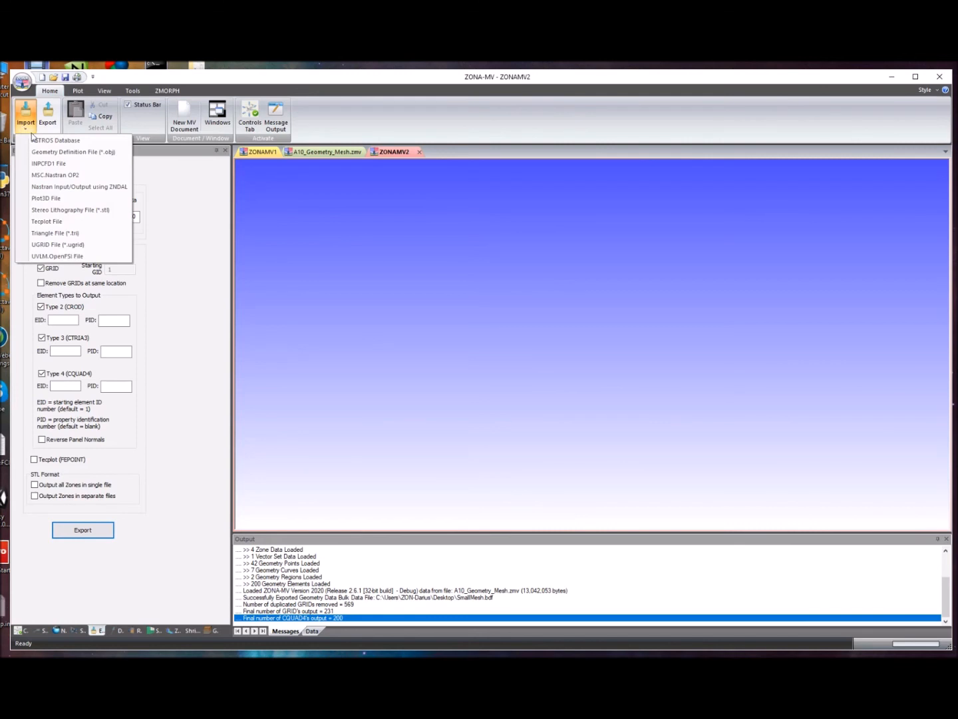
{"action": "left_click", "coordinate": [76, 188]}
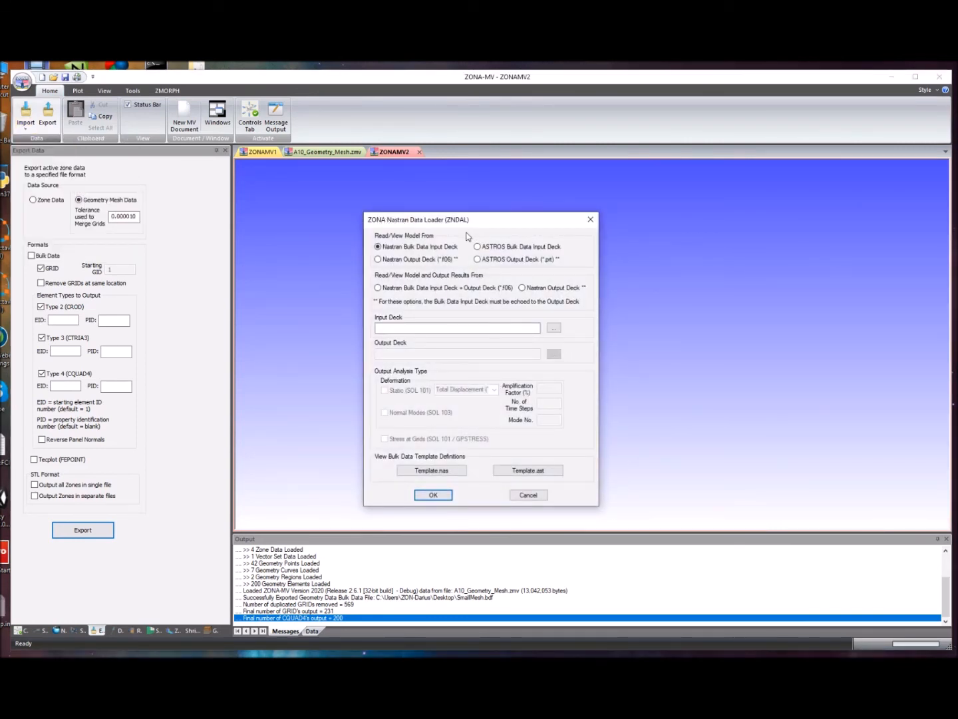
{"action": "left_click", "coordinate": [526, 327]}
- Load SmallMesh.bdf from the Desktop as the Nastran bulk data input deck
{"action": "left_click", "coordinate": [554, 326]}
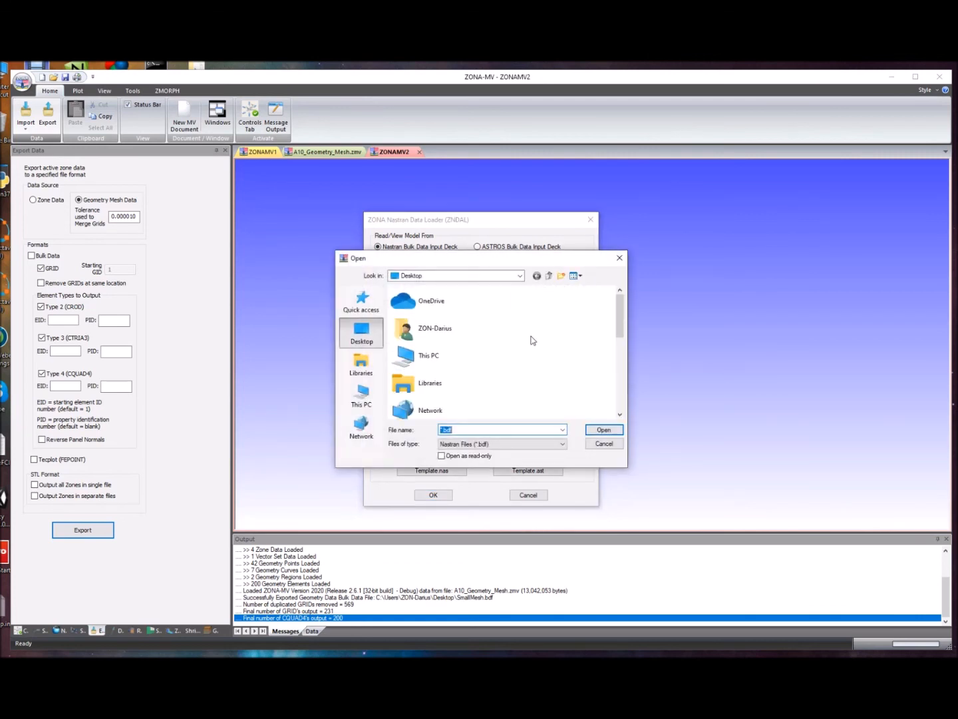
{"action": "left_click", "coordinate": [441, 430]}
{"action": "type", "text": "Sma"}
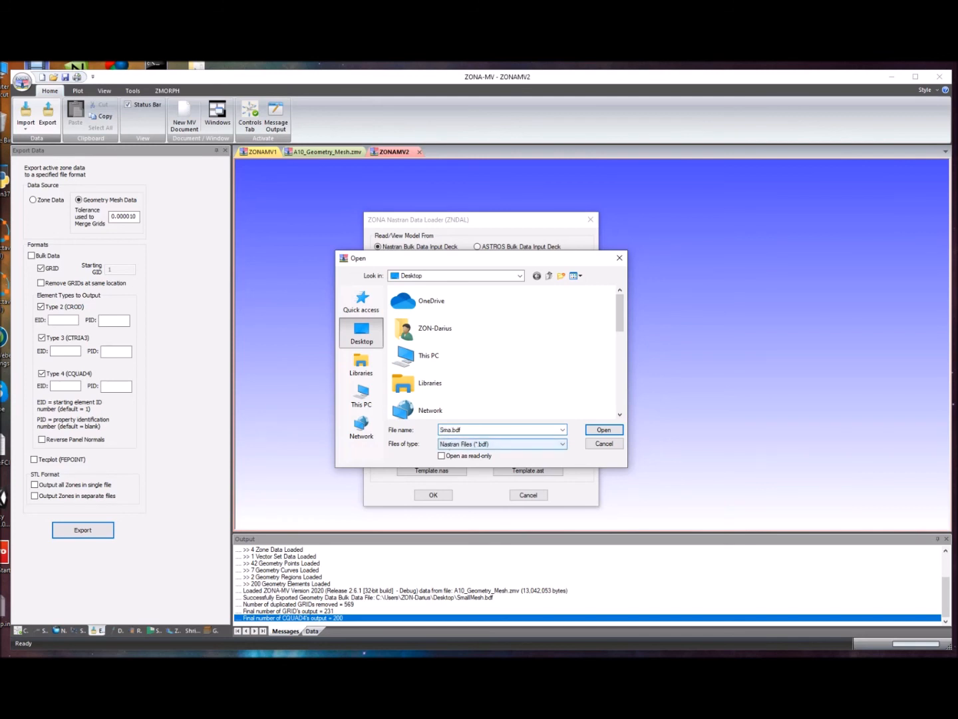
{"action": "type", "text": "llMesh"}
{"action": "left_click_drag", "start_coordinate": [620, 319], "coordinate": [597, 410]}
{"action": "left_click", "coordinate": [459, 406]}
{"action": "left_click", "coordinate": [604, 430]}
{"action": "left_click", "coordinate": [434, 494]}
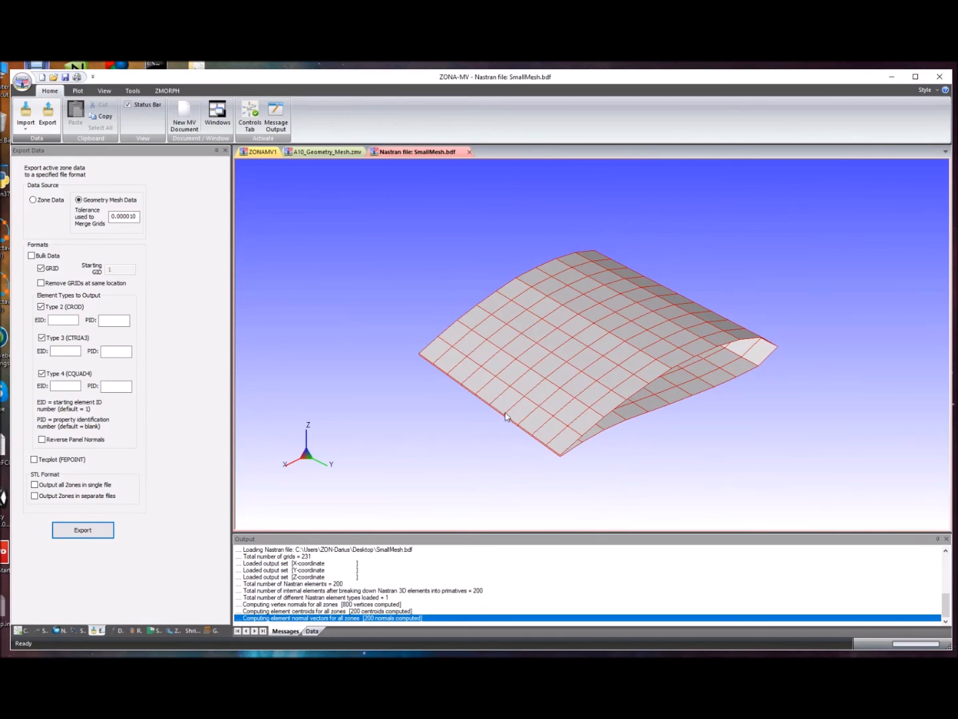
- Rotate the imported wing section mesh freely to inspect its upper surface and open end
{"action": "left_click", "coordinate": [22, 631]}
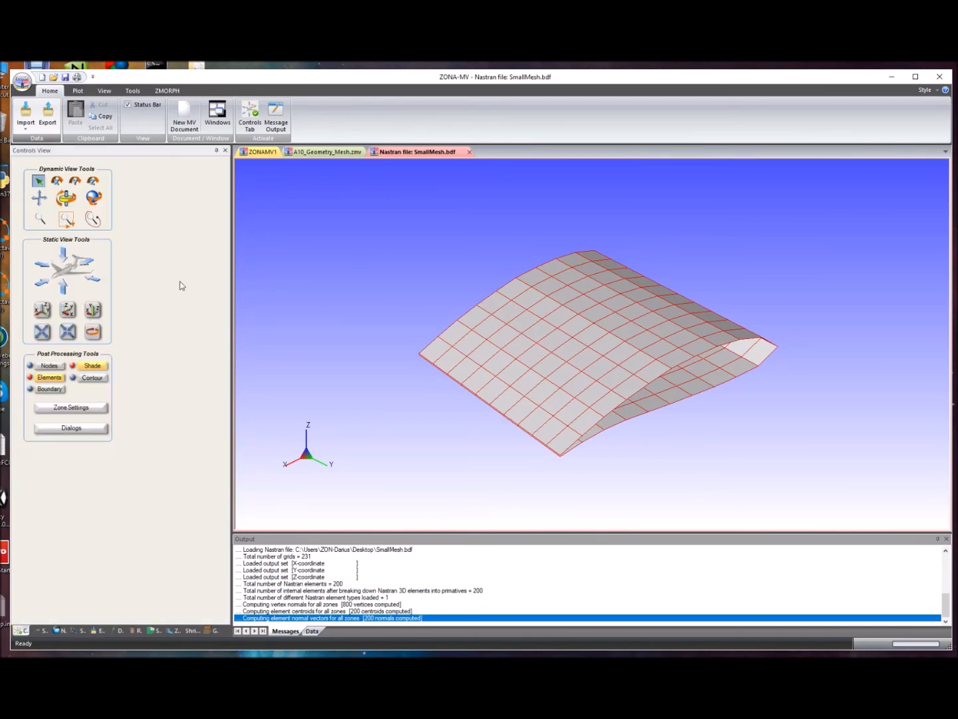
{"action": "left_click", "coordinate": [93, 197]}
{"action": "left_click_drag", "start_coordinate": [397, 344], "coordinate": [637, 412]}
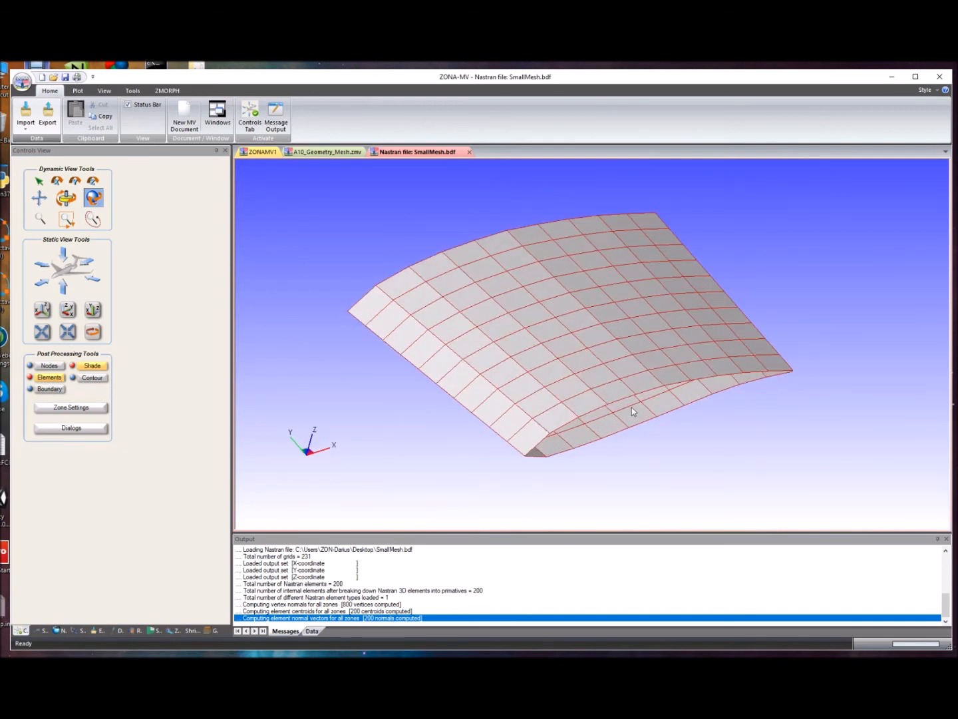